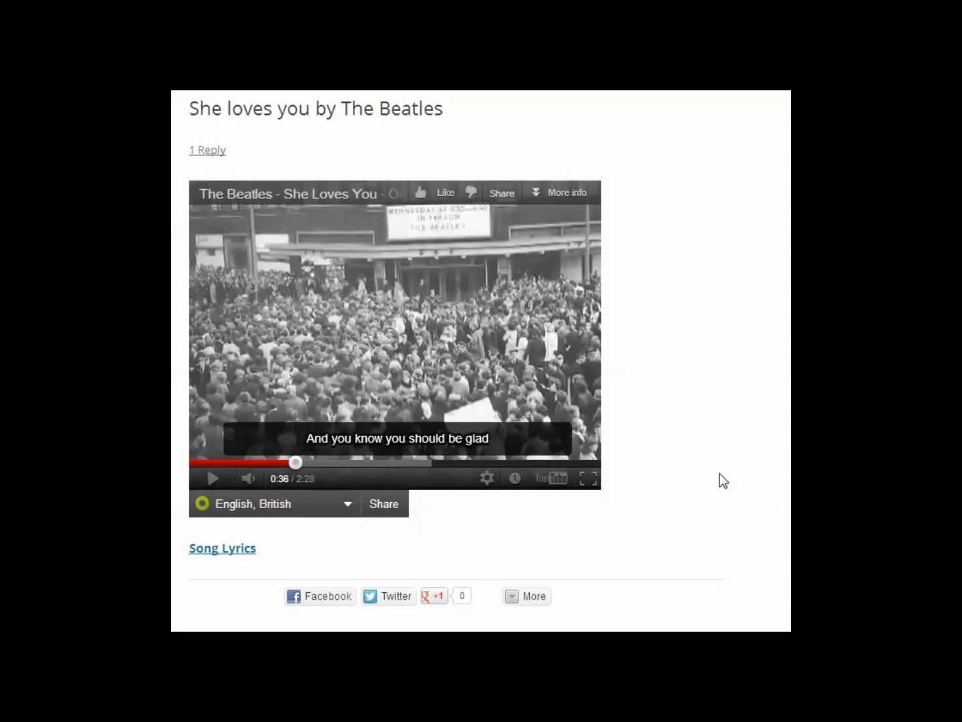
Open the English, British subtitle options and start a new translation of She Loves You.
scroll(423, 518, "down", 3)
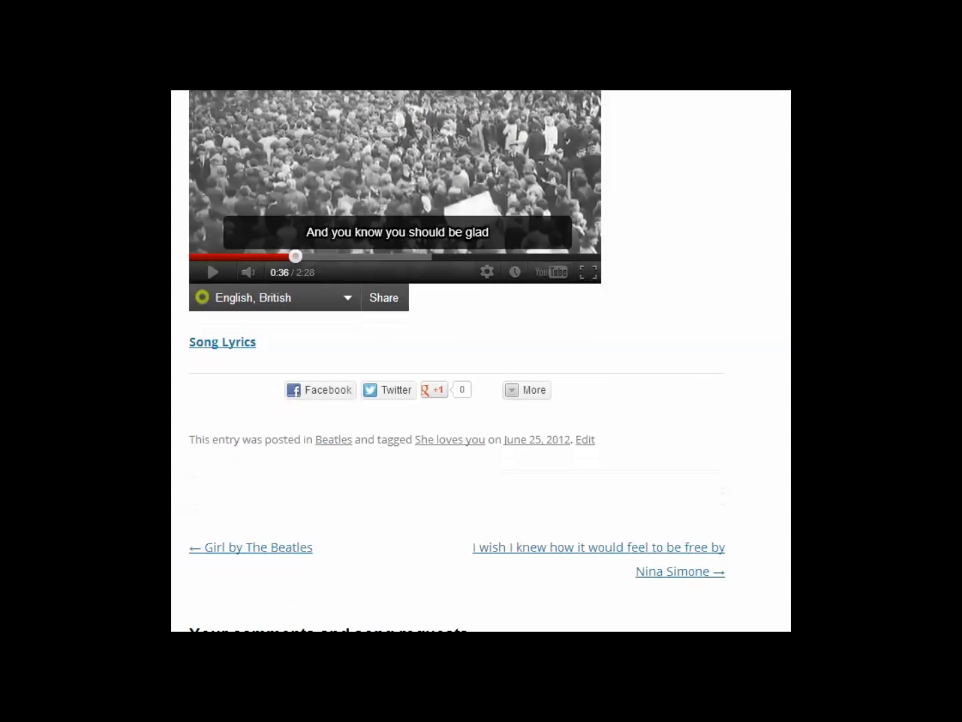
left_click(348, 298)
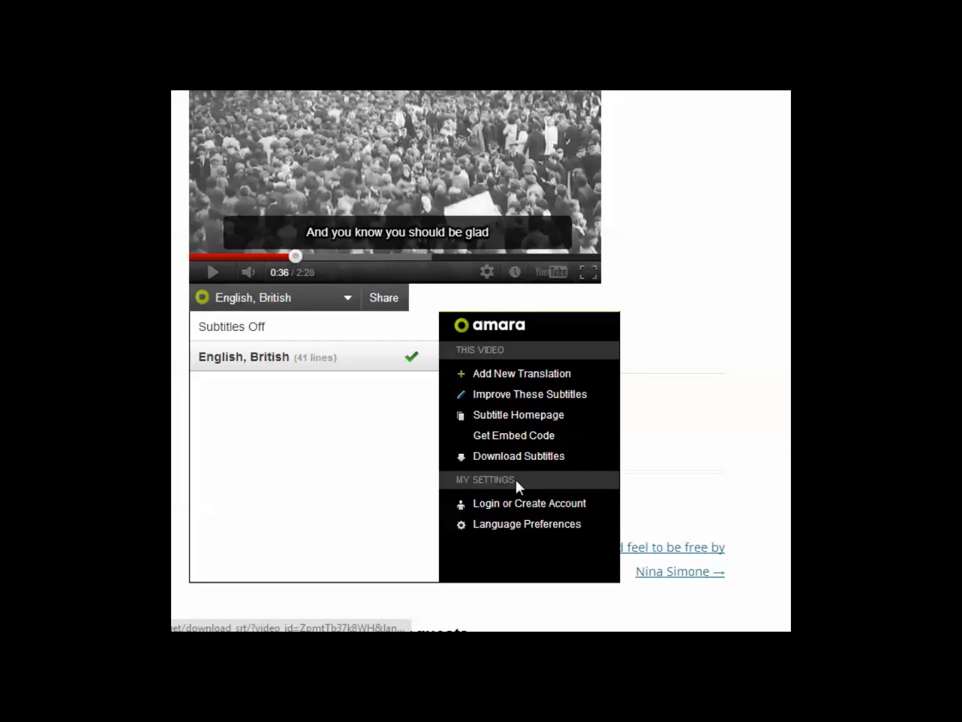
left_click(547, 376)
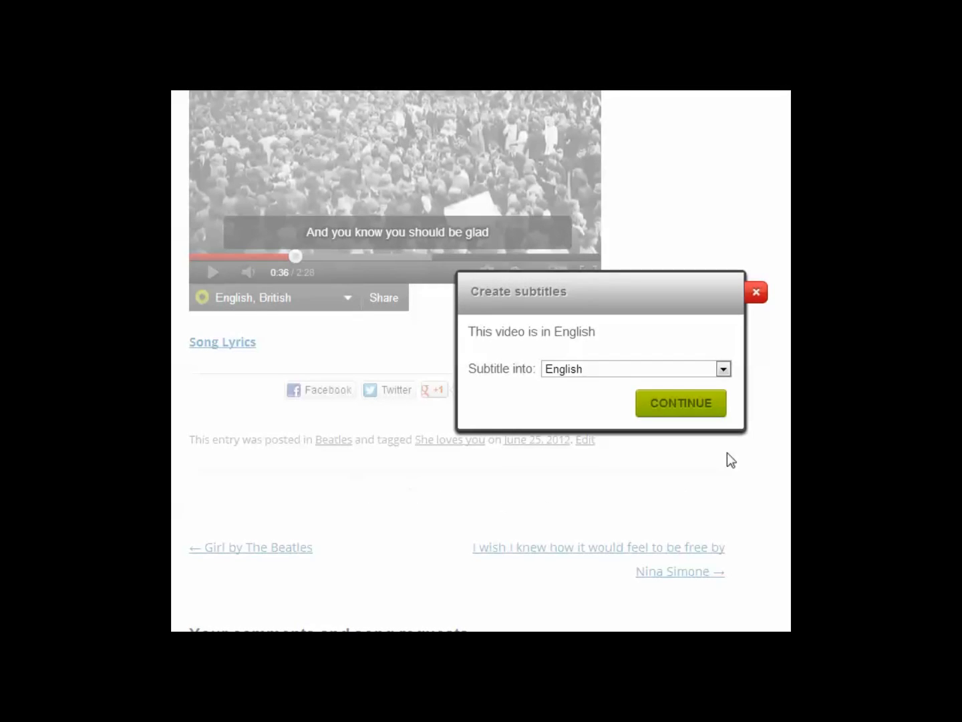
Choose Bulgarian as the subtitle language, translating from English, British, and continue into the editor.
left_click(724, 370)
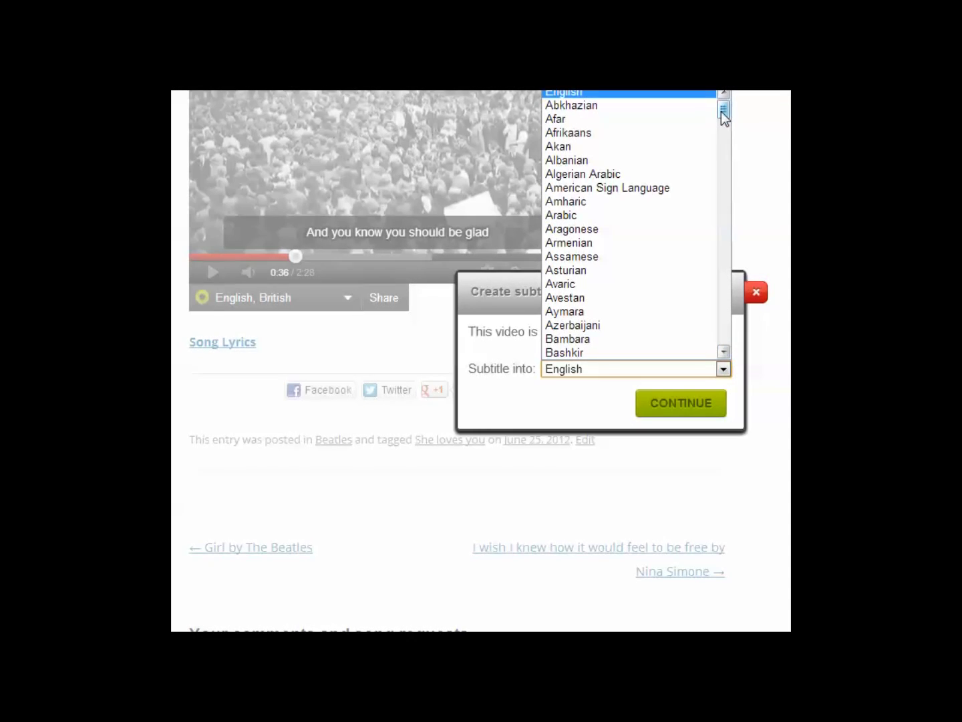
left_click_drag(721, 111, 724, 129)
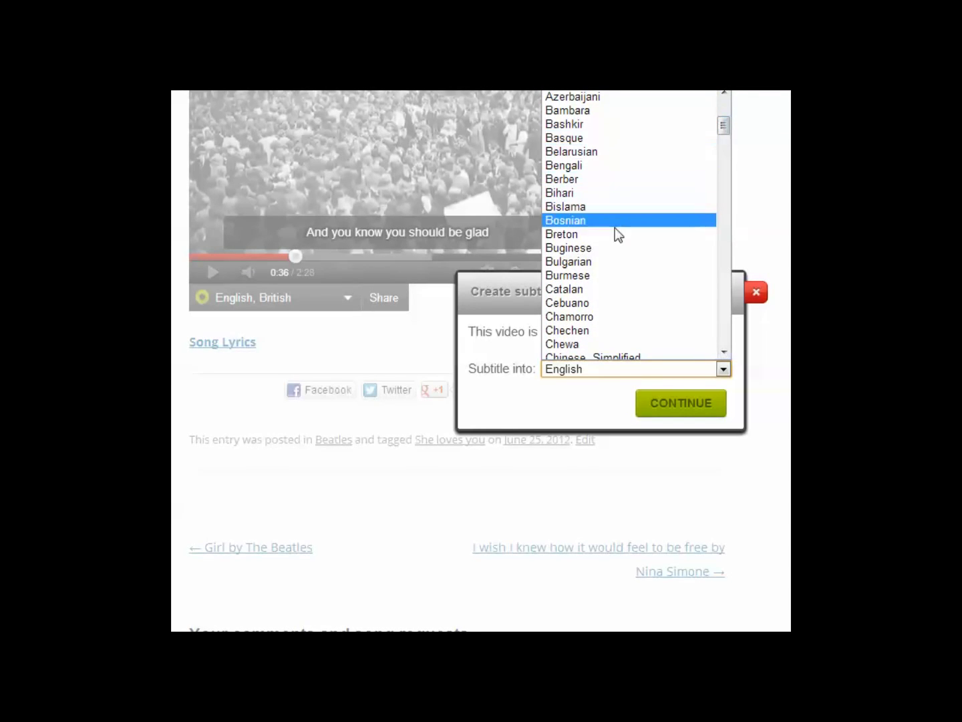
left_click(608, 262)
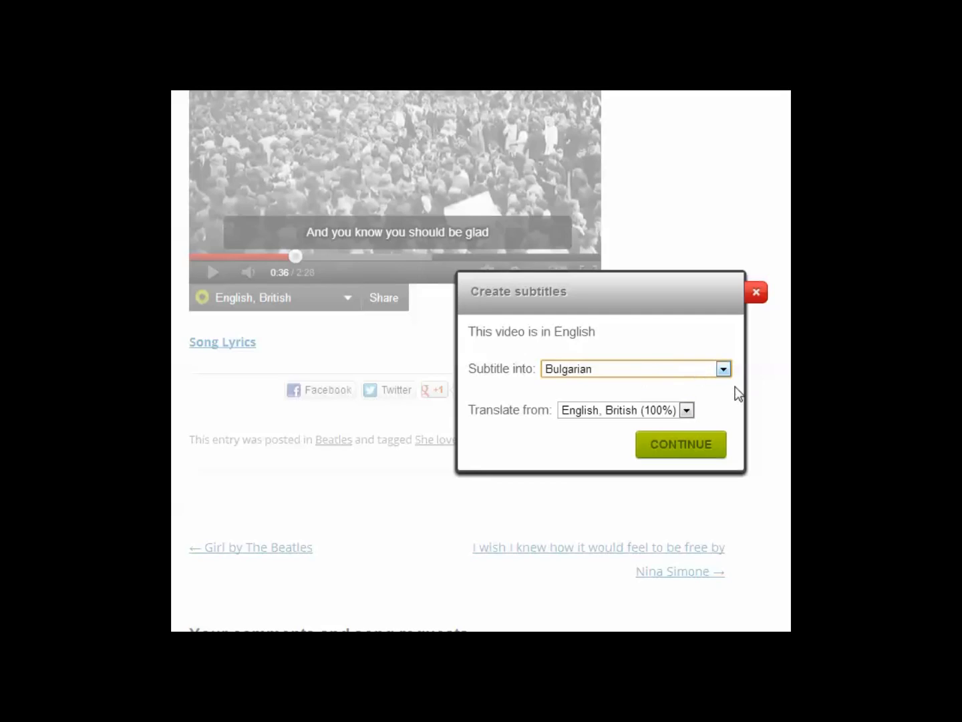
left_click(695, 449)
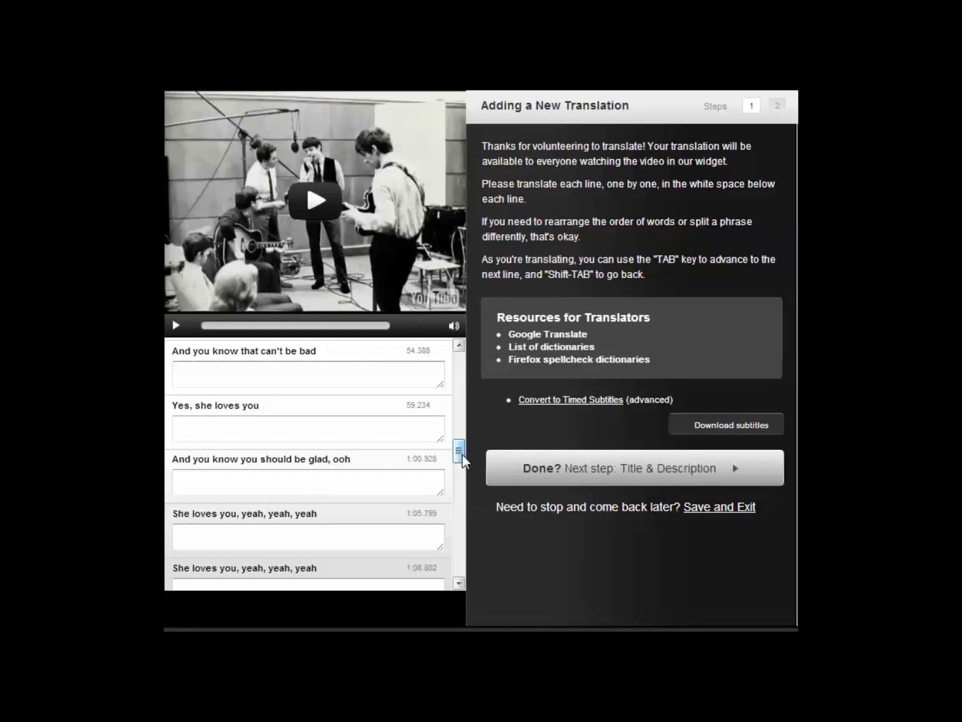
left_click_drag(459, 449, 464, 357)
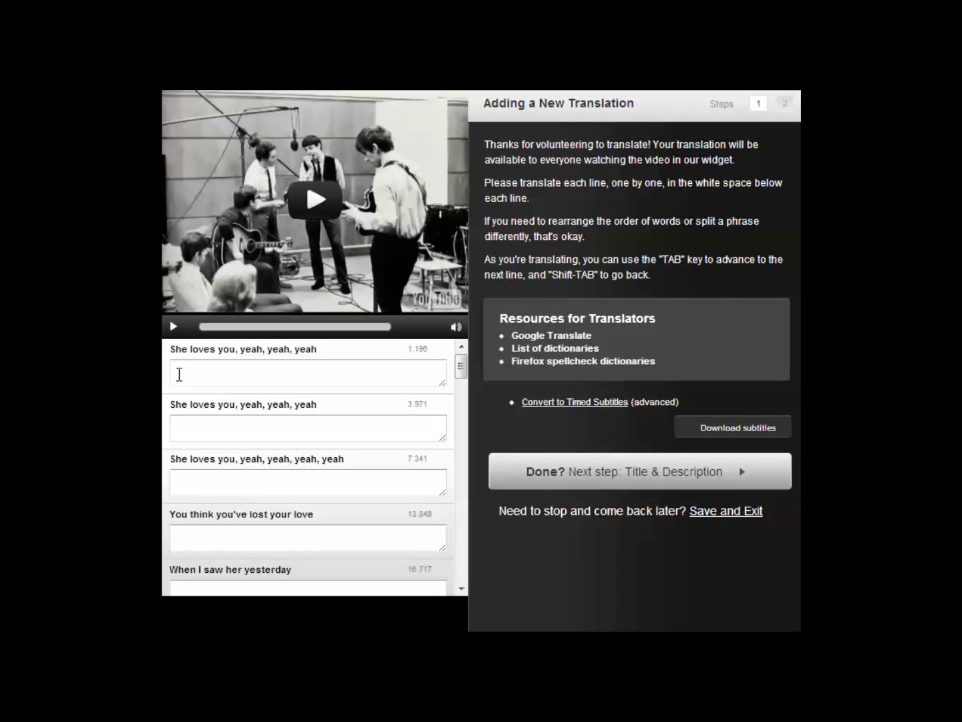
Paste 'Тя те обича, да, да, да' into the first three 'She loves you' translation boxes.
right_click(178, 374)
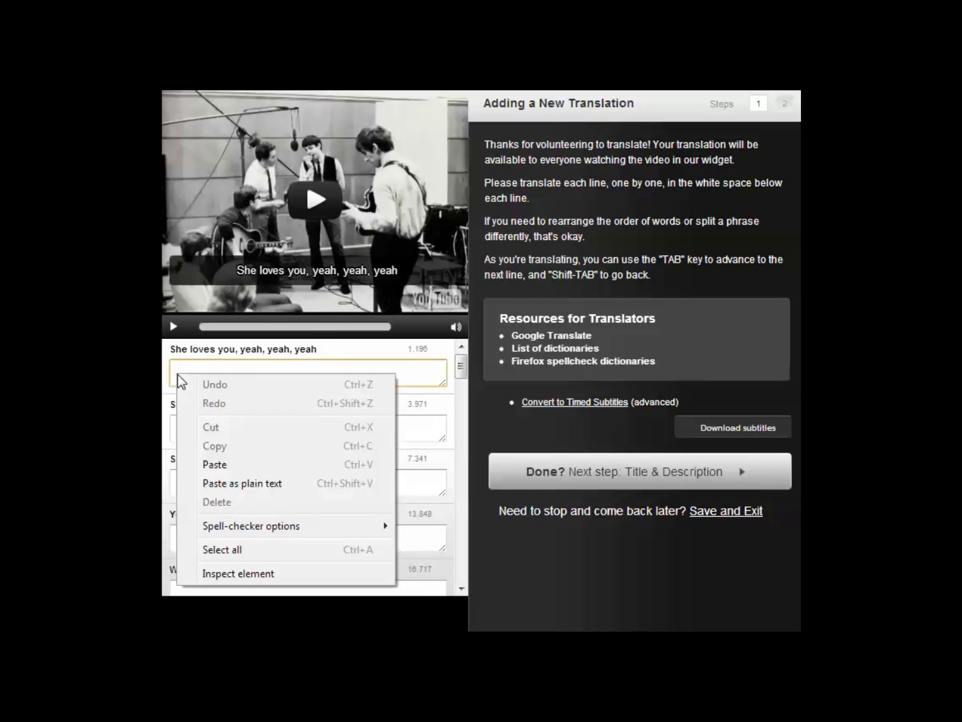
left_click(215, 465)
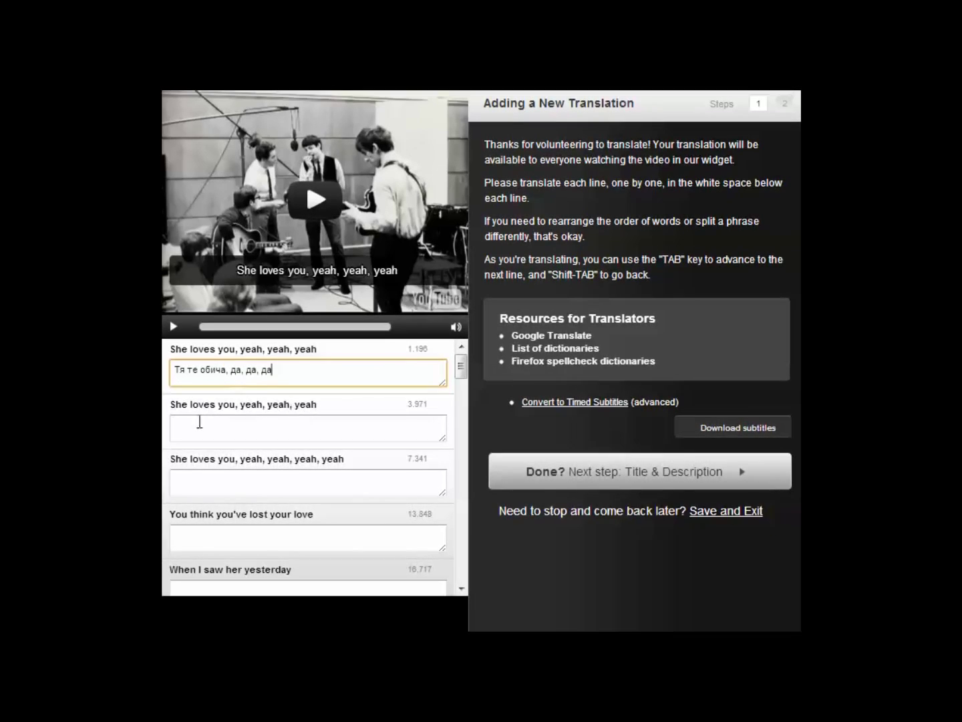
left_click(189, 428)
right_click(189, 427)
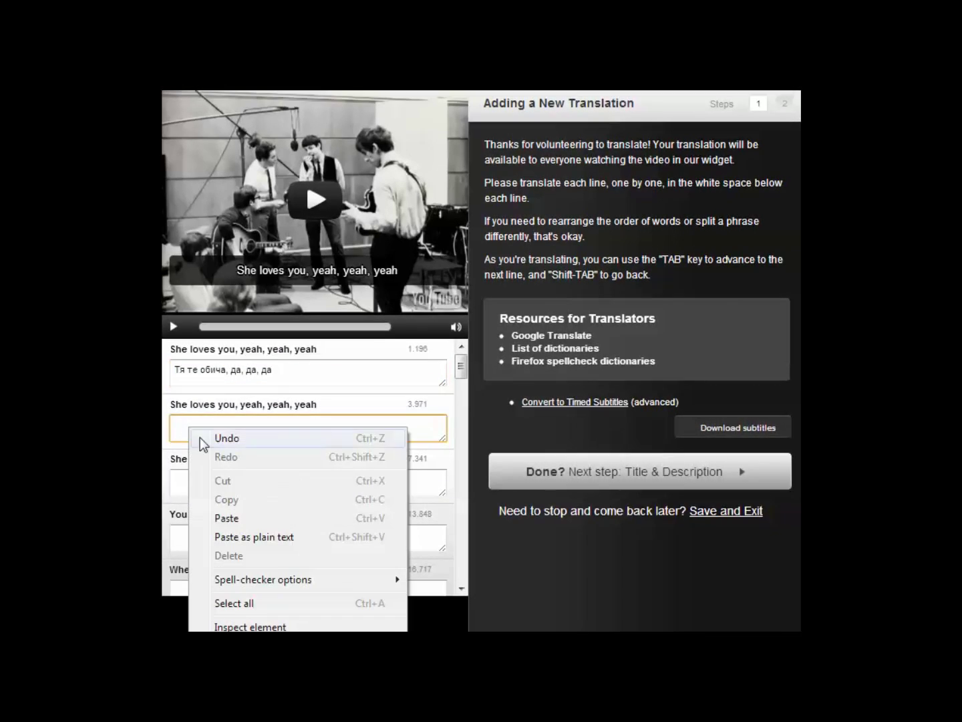
left_click(231, 520)
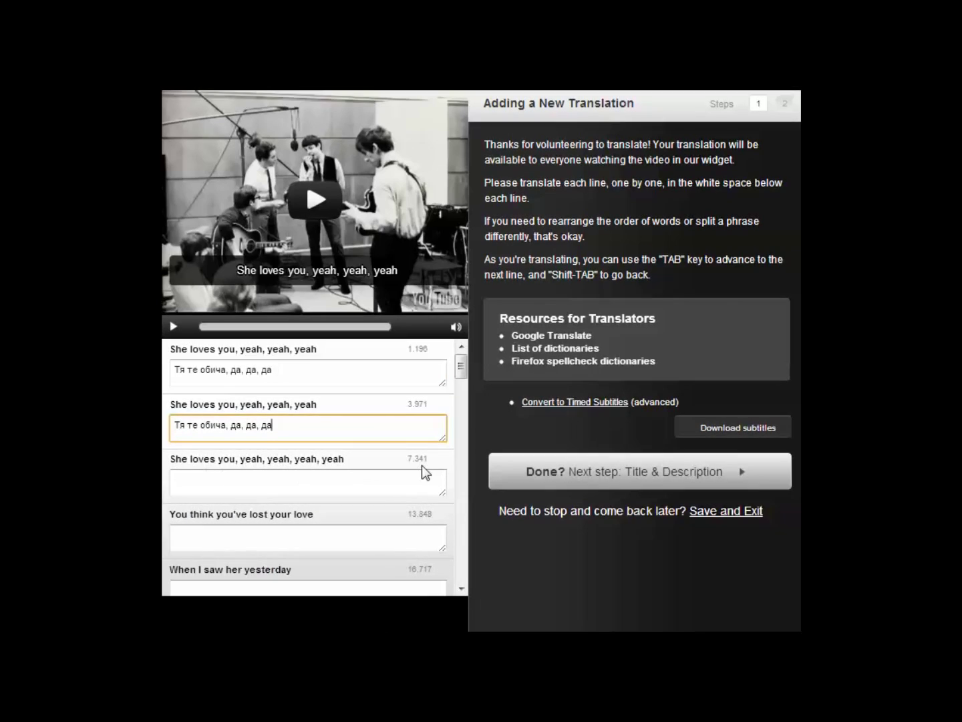
left_click(195, 483)
right_click(196, 485)
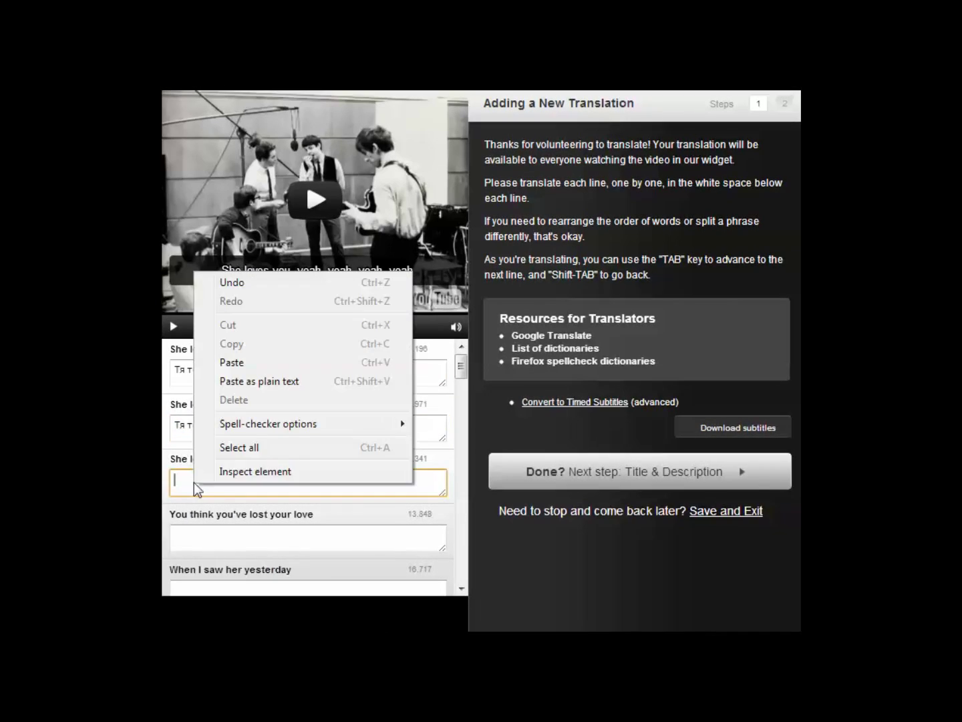
left_click(237, 363)
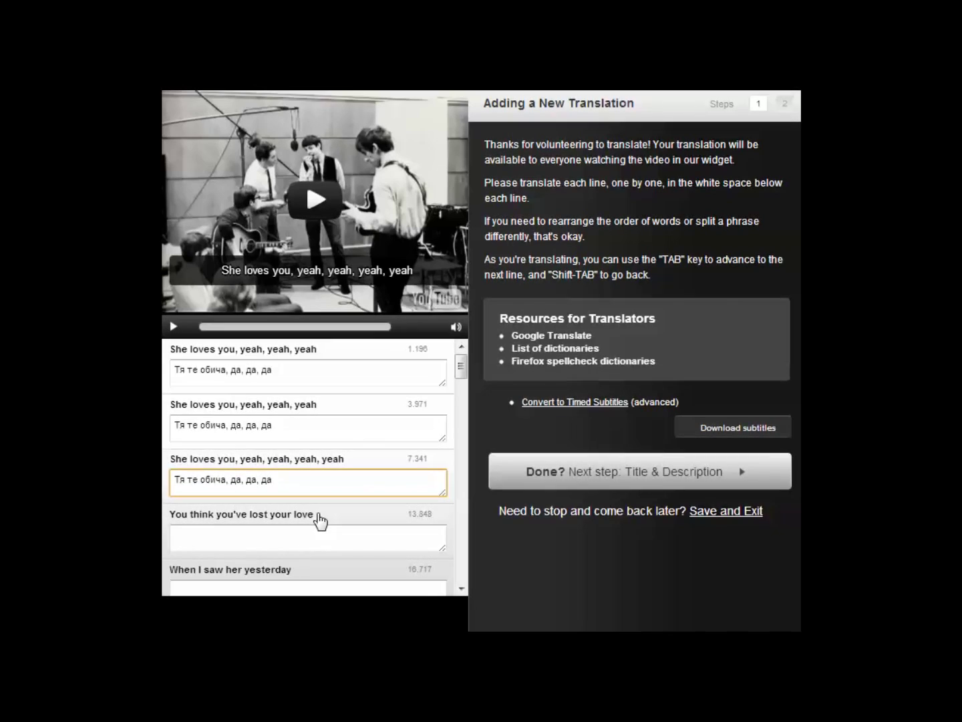
Paste 'Ти мислиш , че загуби своята любов' as the translation of 'You think you've lost your love'.
scroll(319, 520, "down", 3)
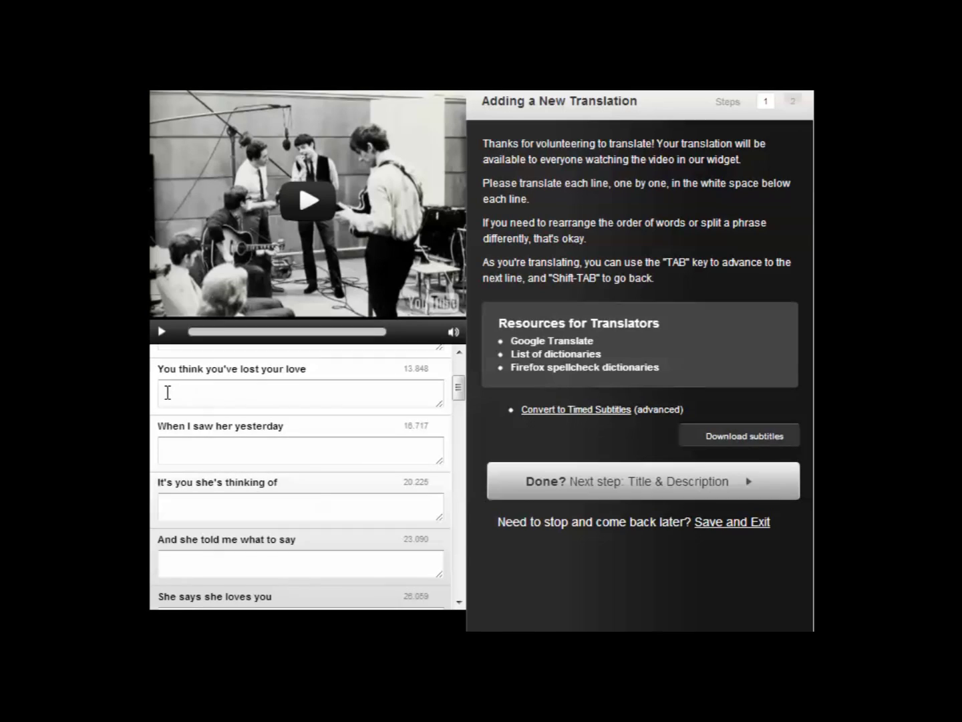
right_click(165, 393)
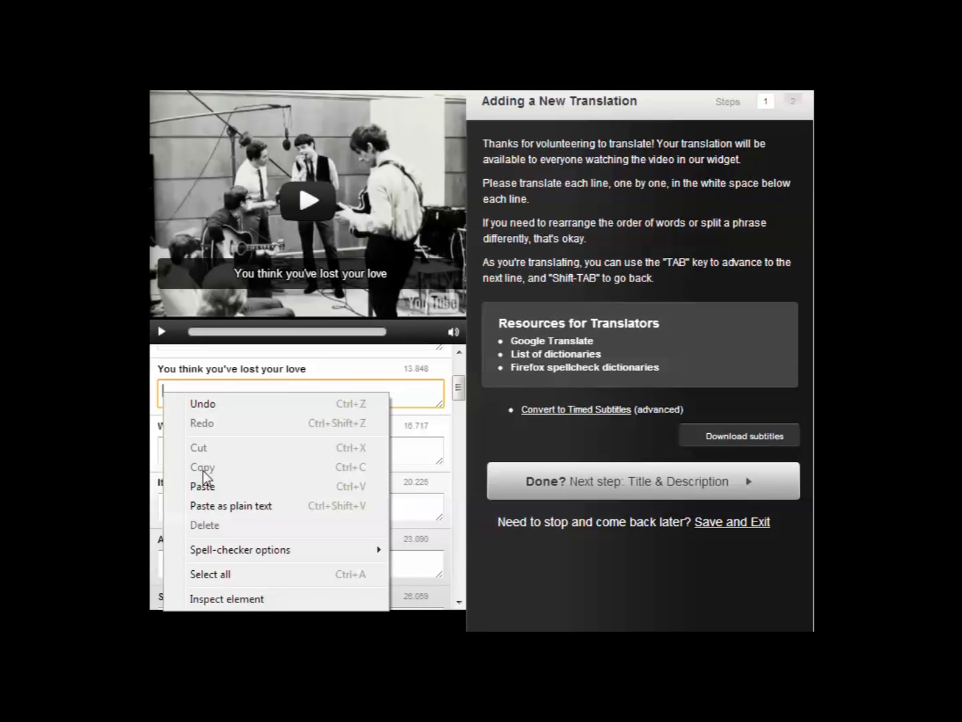
left_click(209, 488)
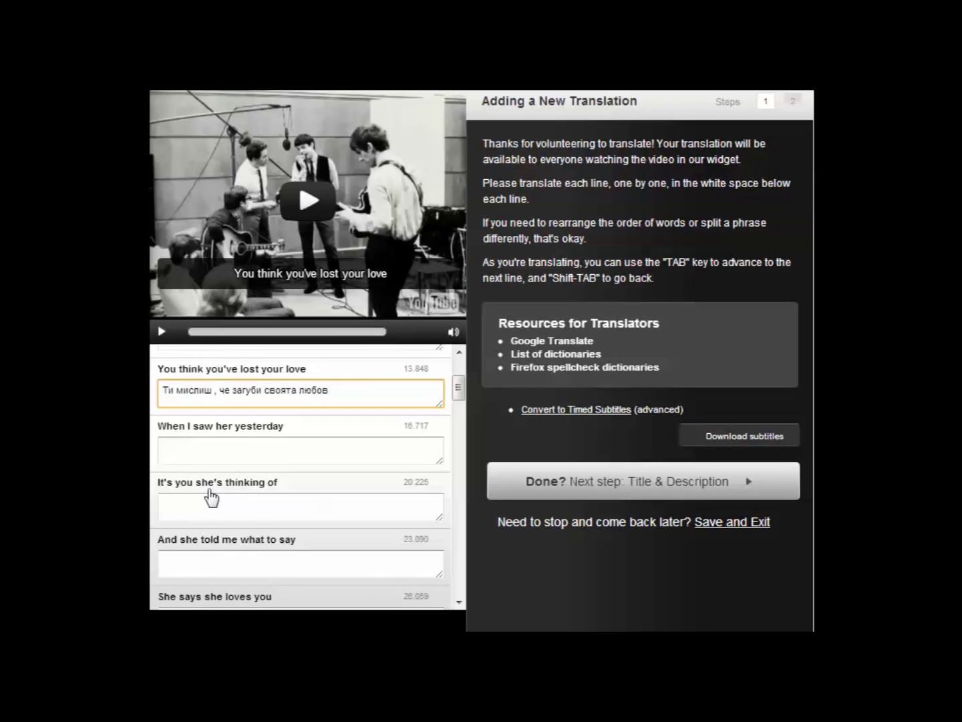
Scroll through the Bulgarian subtitle list to check it, then advance to Title & Description.
left_click_drag(458, 388, 466, 500)
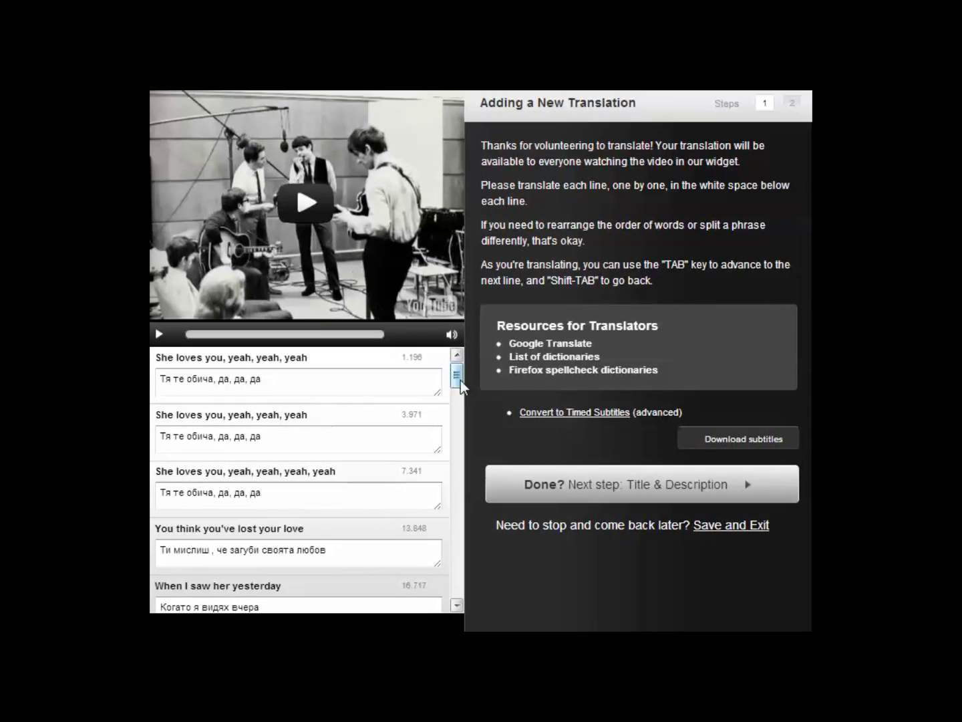
mouse_move(458, 380)
left_mouse_down()
mouse_move(467, 589)
mouse_move(471, 369)
left_mouse_up()
mouse_move(457, 373)
left_mouse_down()
mouse_move(460, 387)
mouse_move(456, 365)
left_mouse_up()
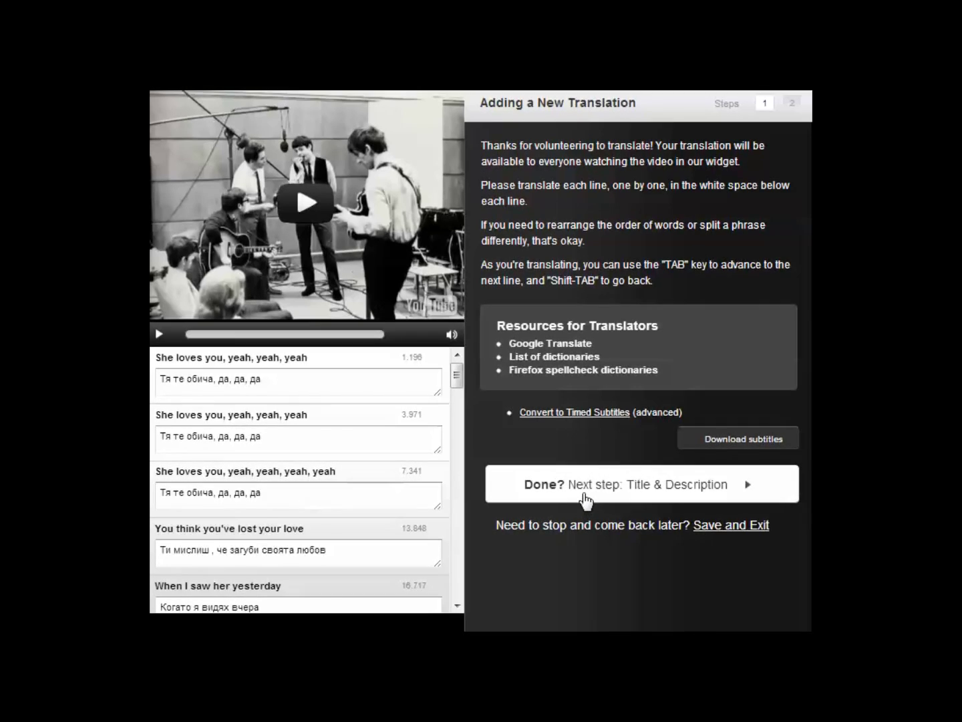
left_click(583, 498)
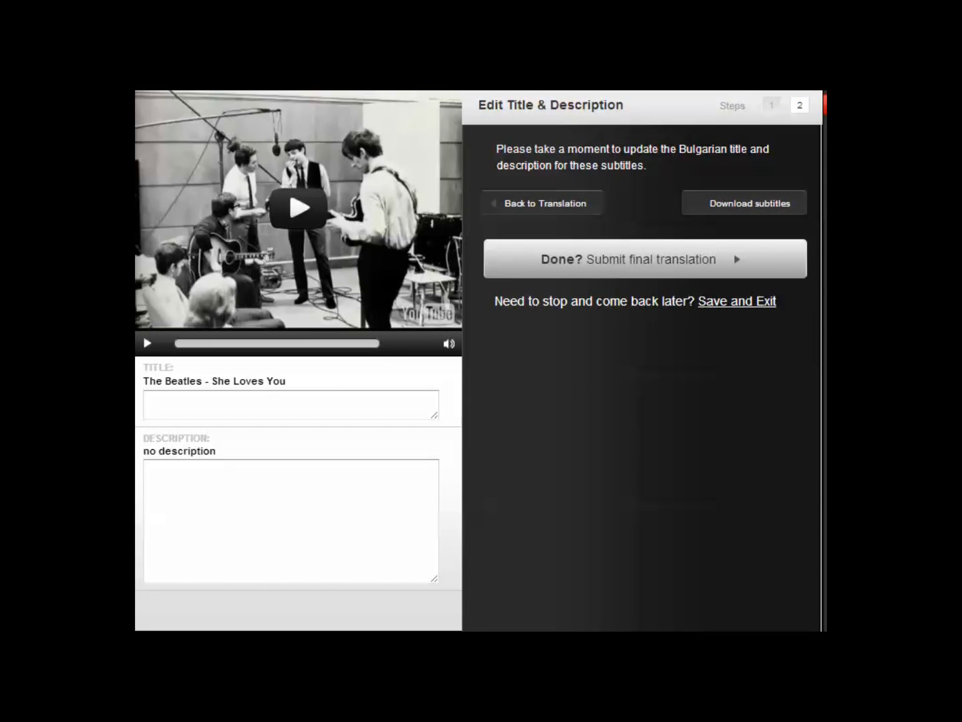
Paste 'The Beatles - Тя те обича' into the Bulgarian title box.
left_click(169, 403)
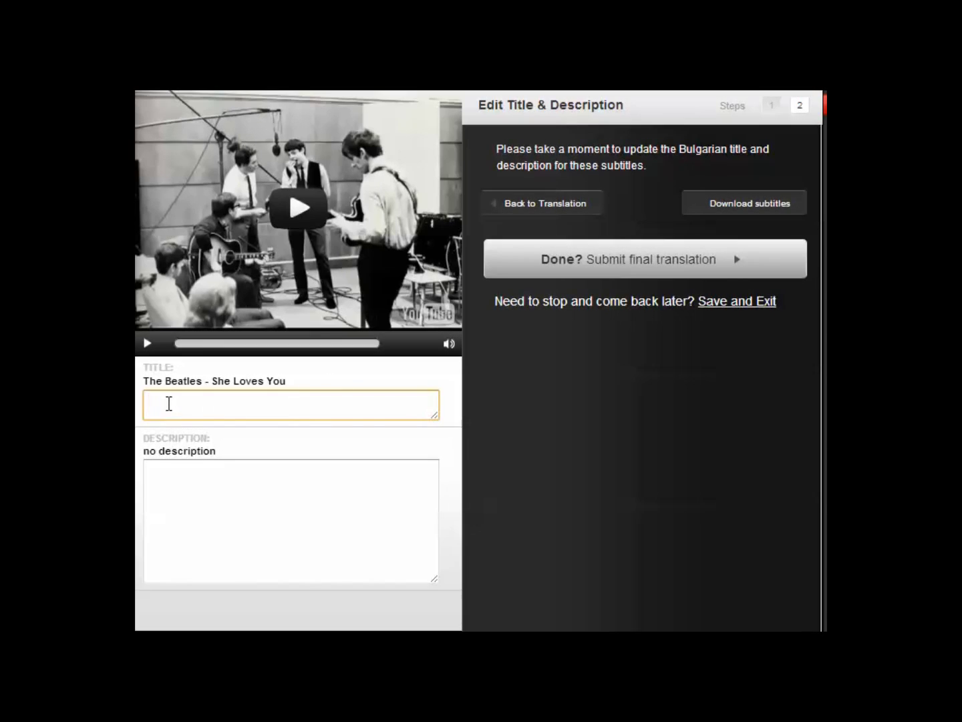
right_click(167, 402)
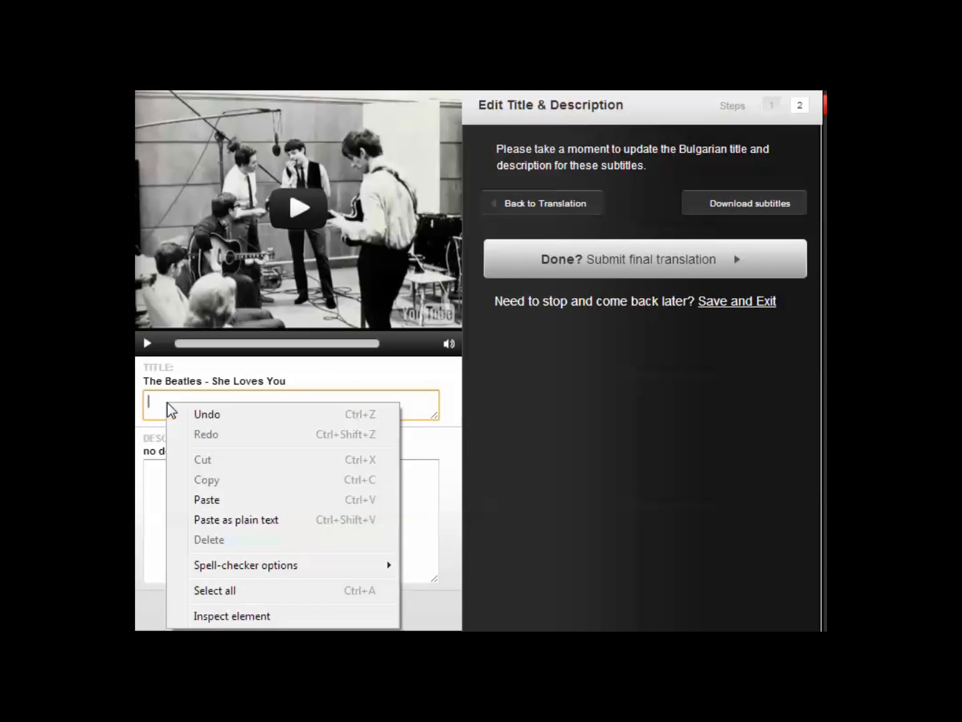
left_click(218, 500)
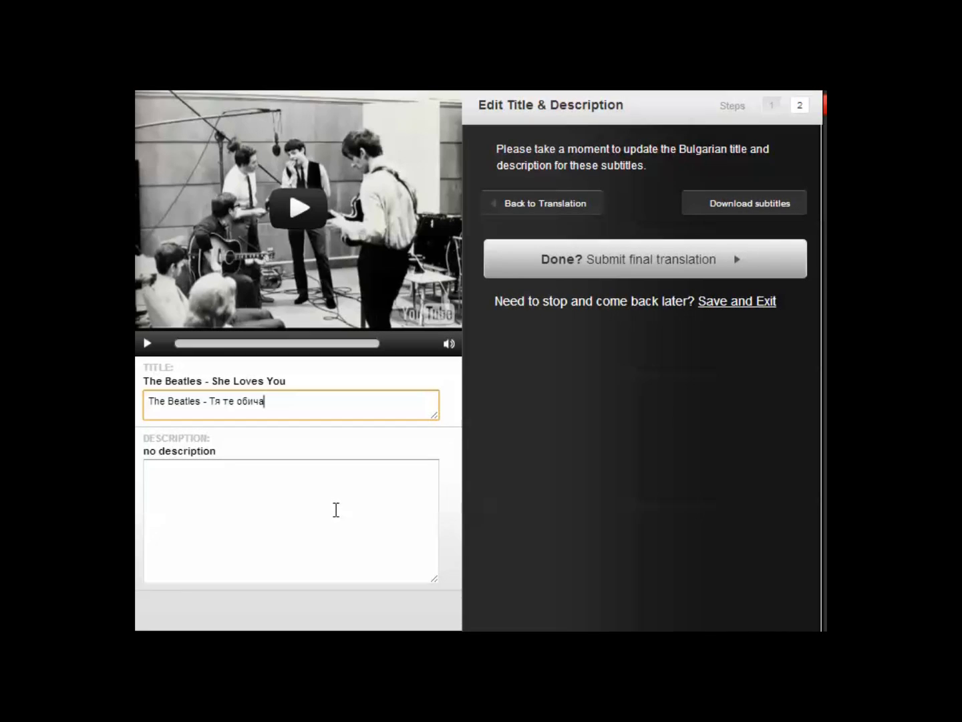
Enter 'Bulgarian Translation of She Loves You by The Beatles' as the description.
left_click(188, 478)
type("Bu")
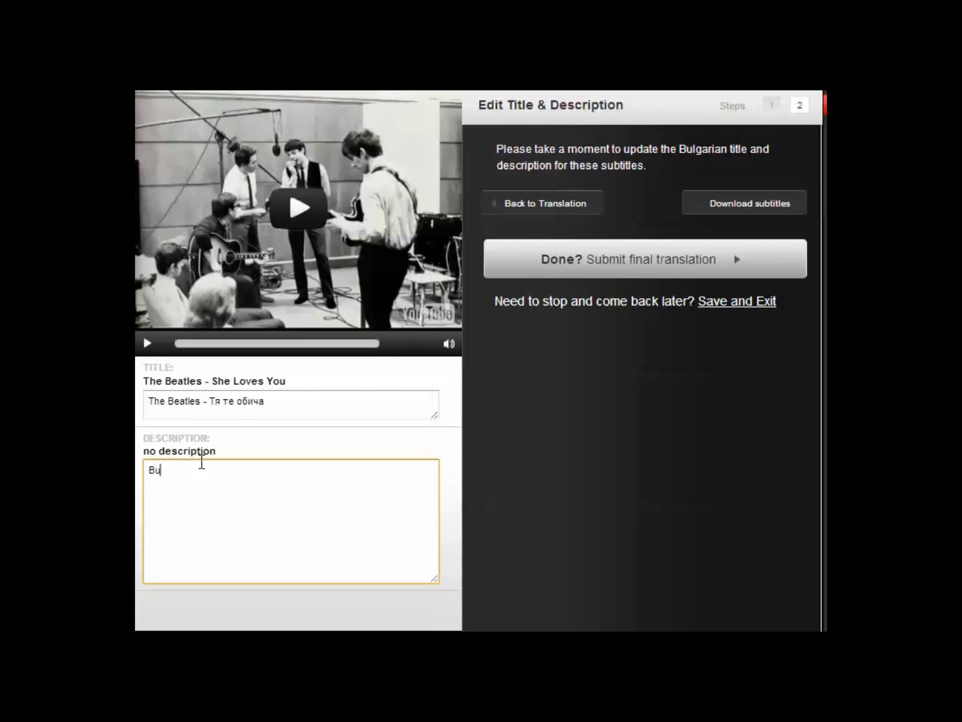
type("lgarian Translation of She Loves You")
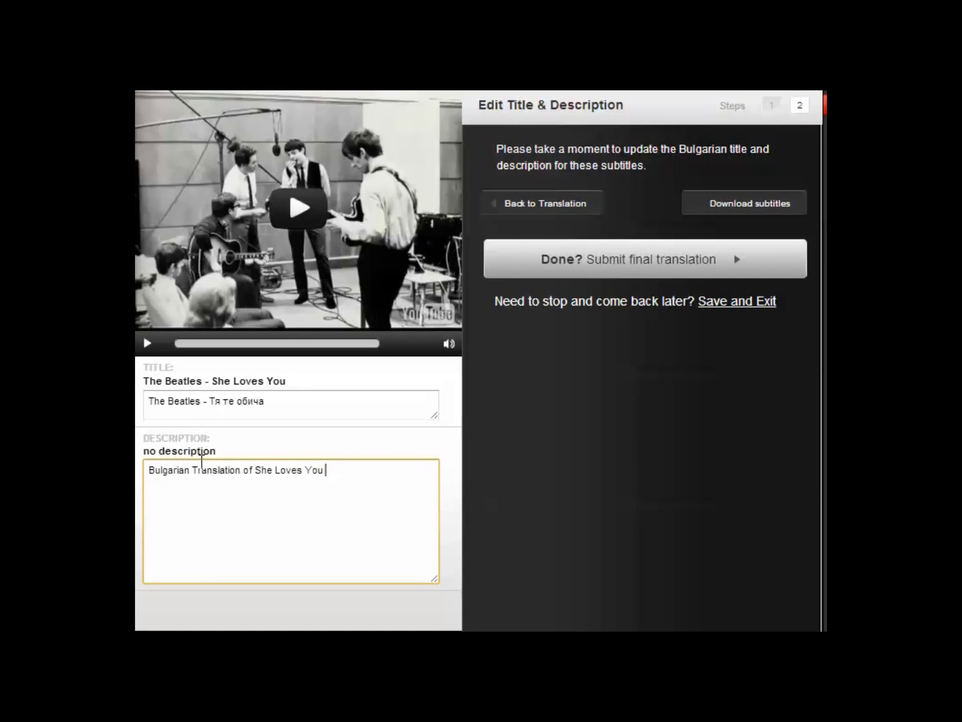
type("Beatles")
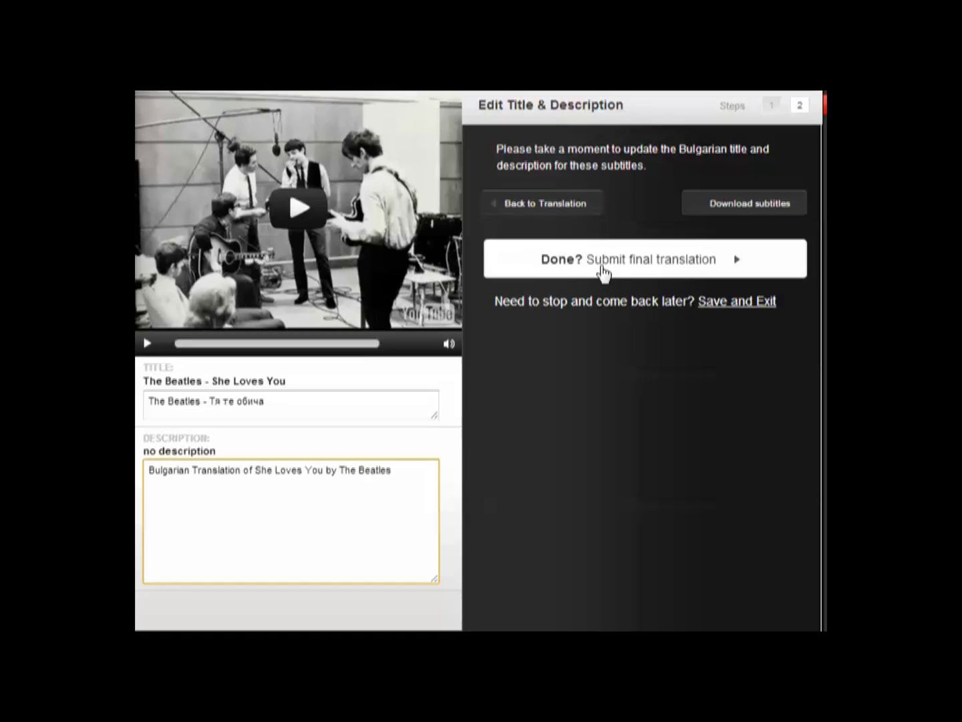
left_click(603, 268)
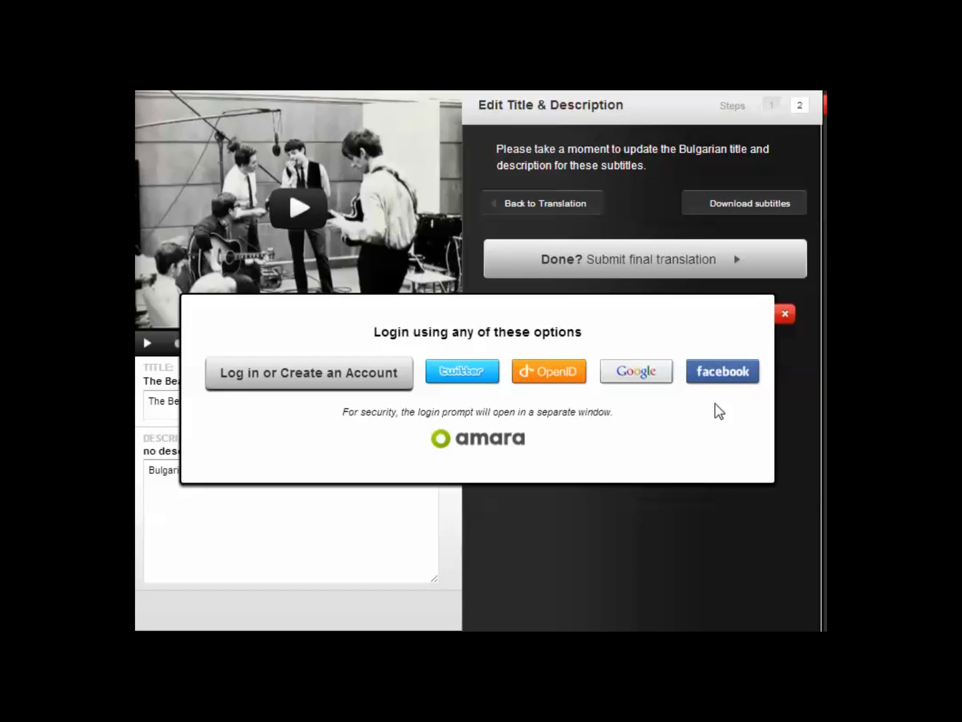
Begin logging in to Amara and choose to create a new account instead.
left_click(312, 380)
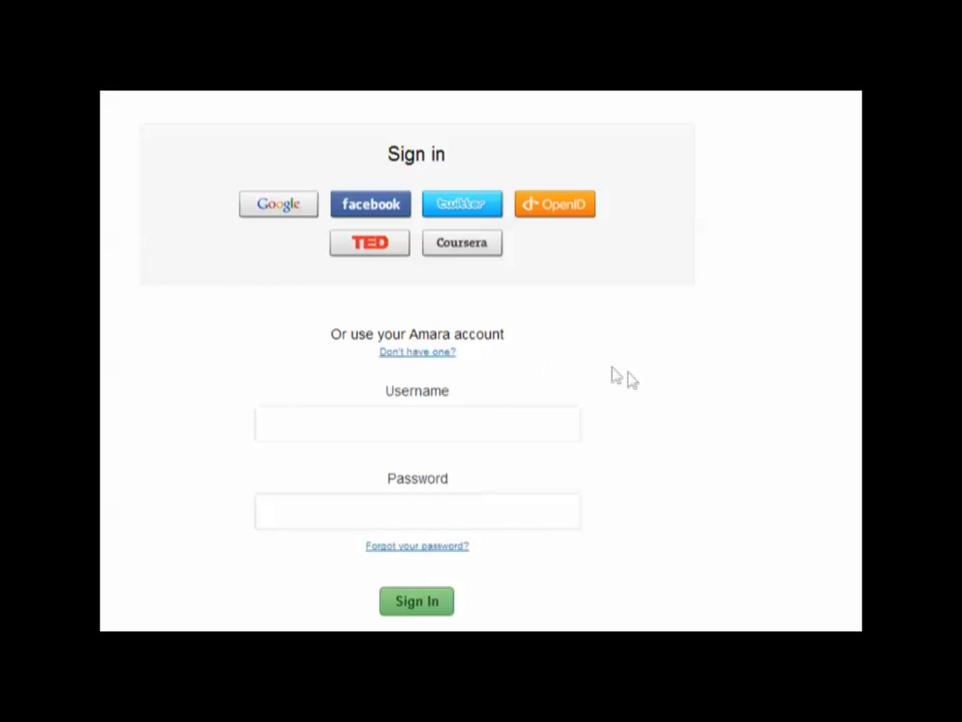
left_click(435, 362)
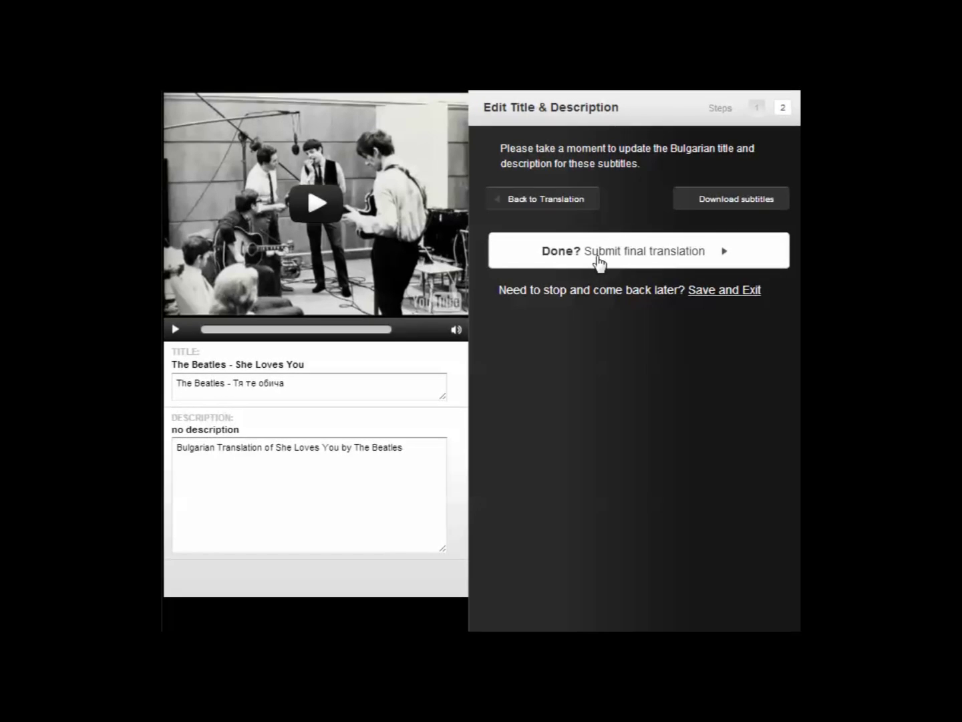
Submit the final Bulgarian translation.
left_click(597, 257)
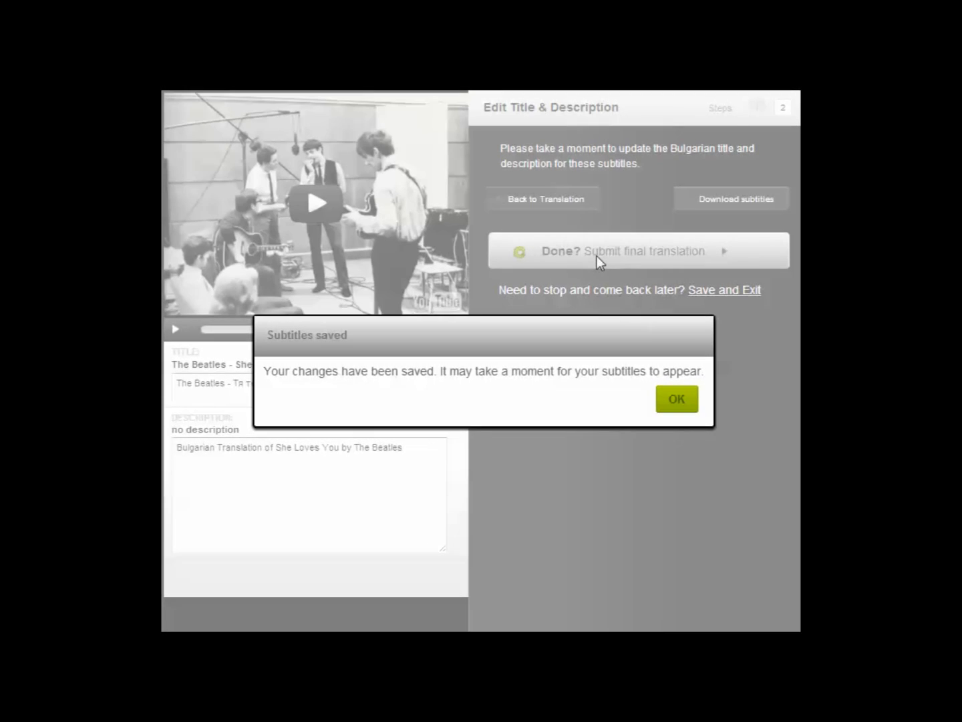
Dismiss the saved notice and pick Bulgarian subtitles for the blog's She Loves You video.
left_click(677, 401)
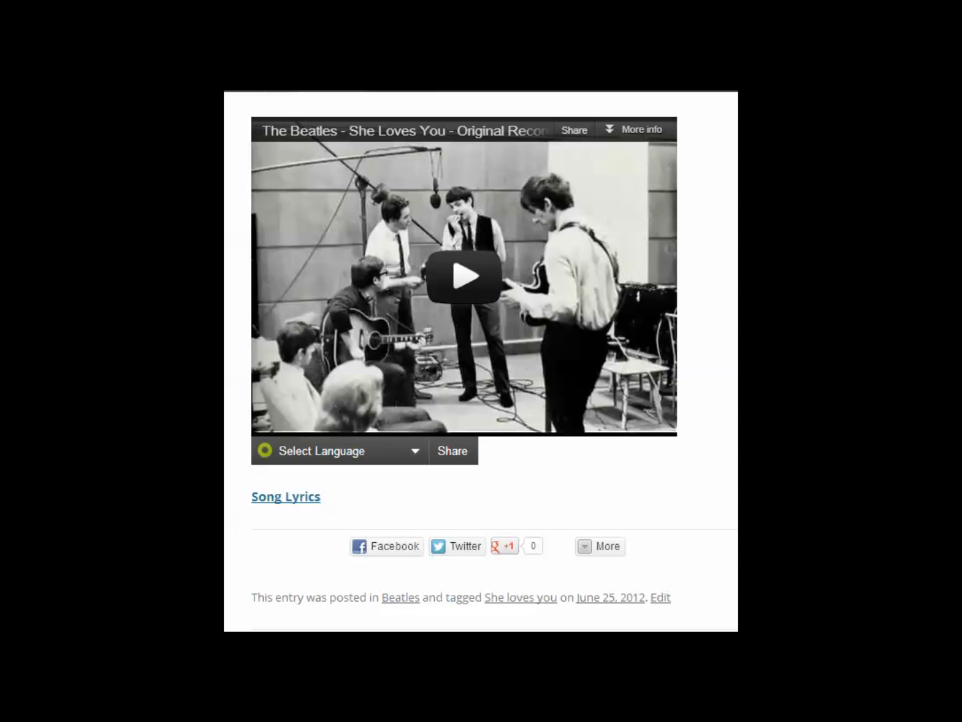
scroll(481, 361, "up", 1)
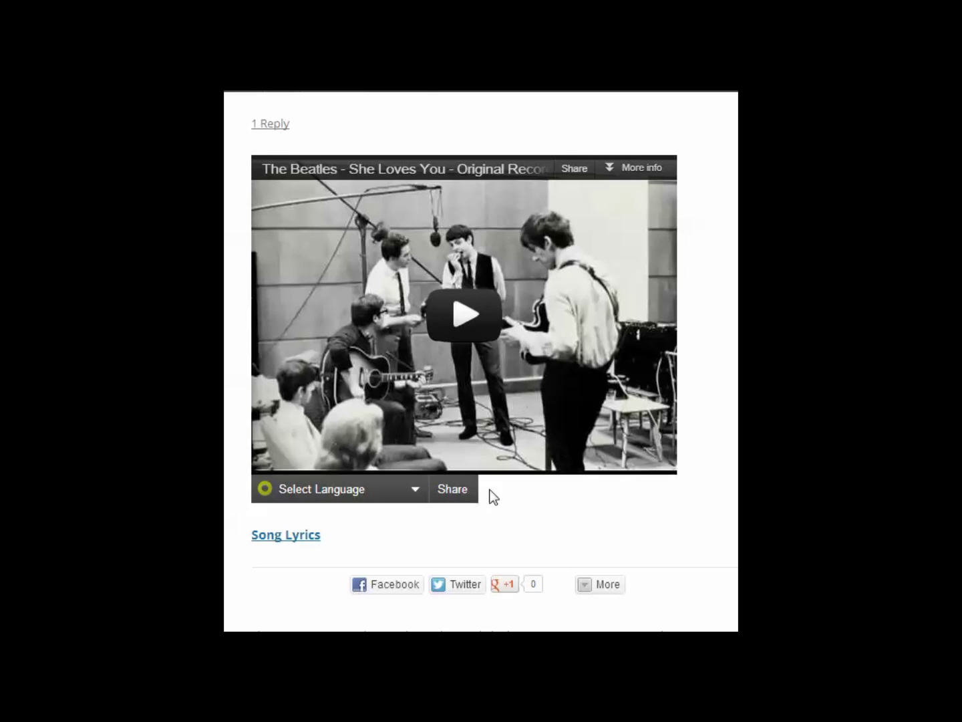
left_click(417, 493)
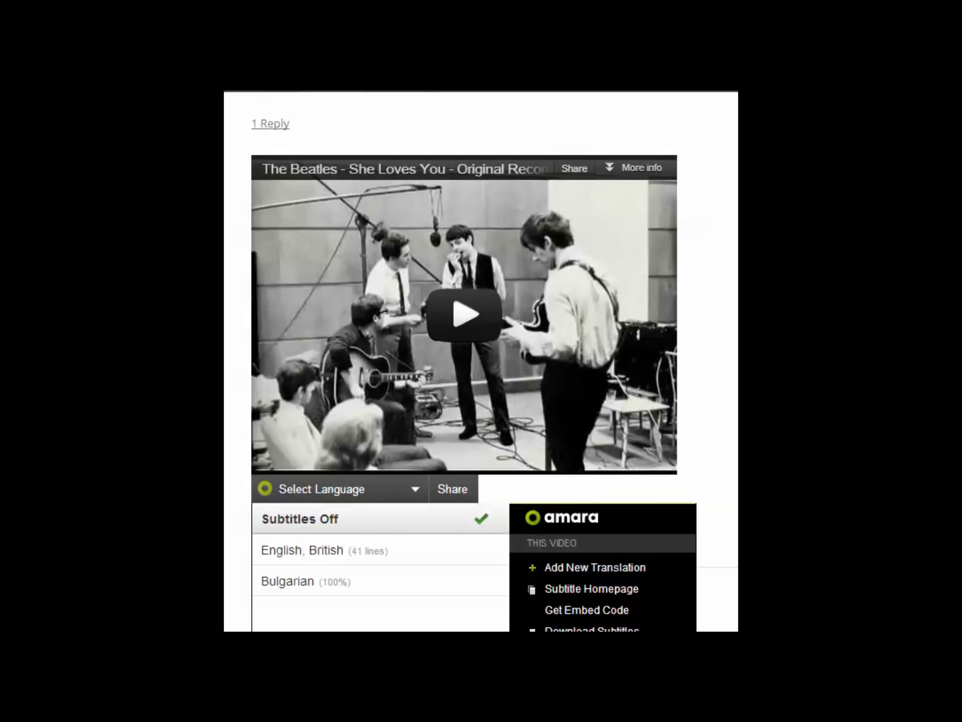
left_click(392, 588)
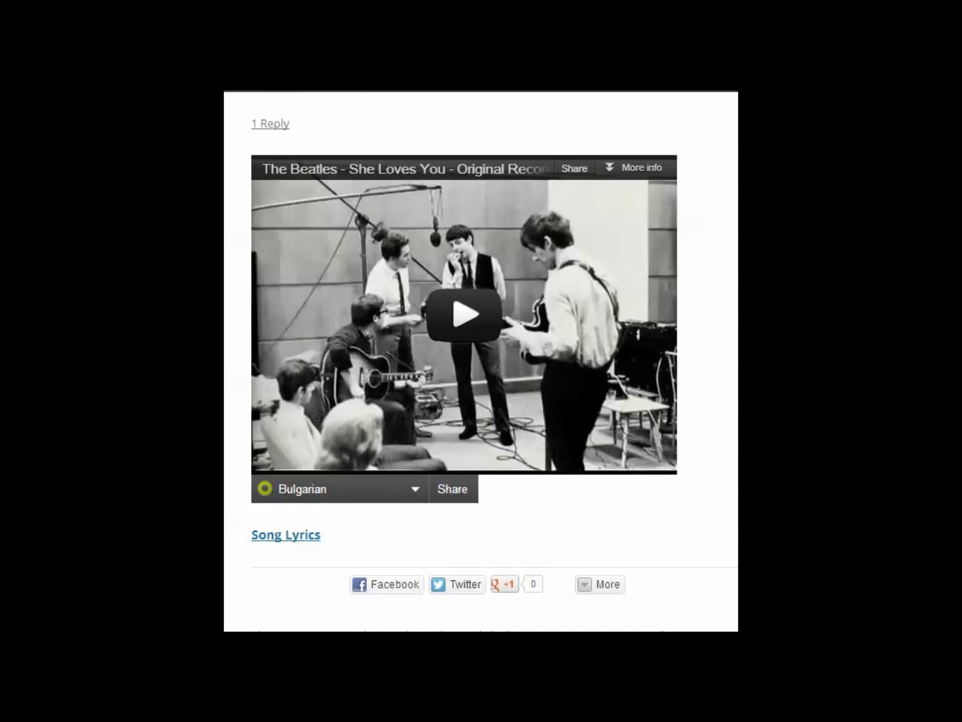
scroll(481, 361, "down", 3)
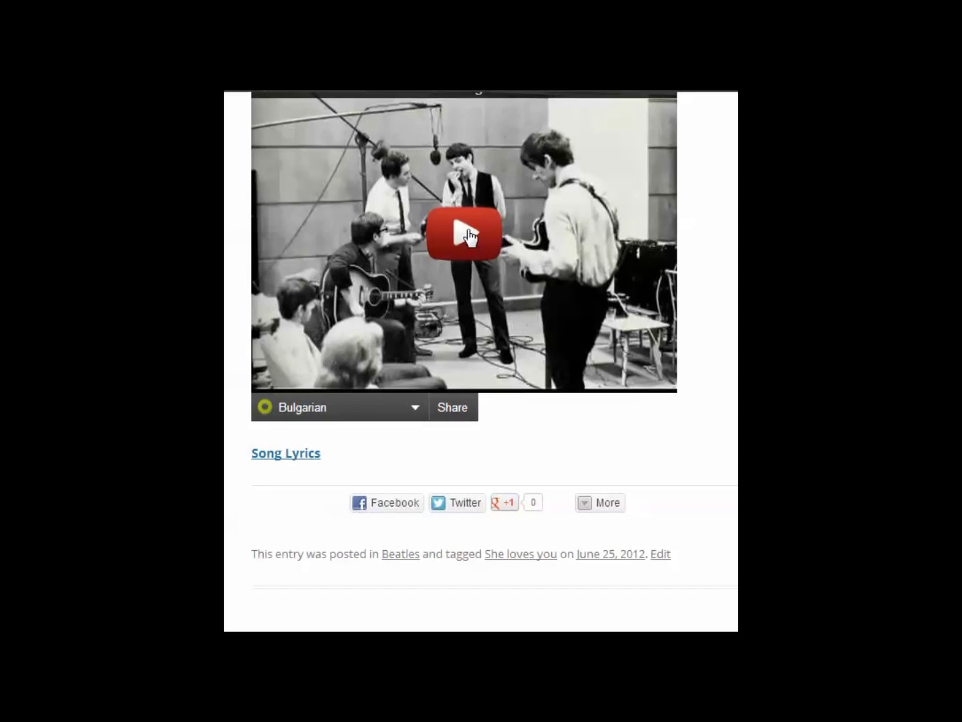
Play the embedded She Loves You video to watch its Bulgarian subtitles.
left_click(467, 231)
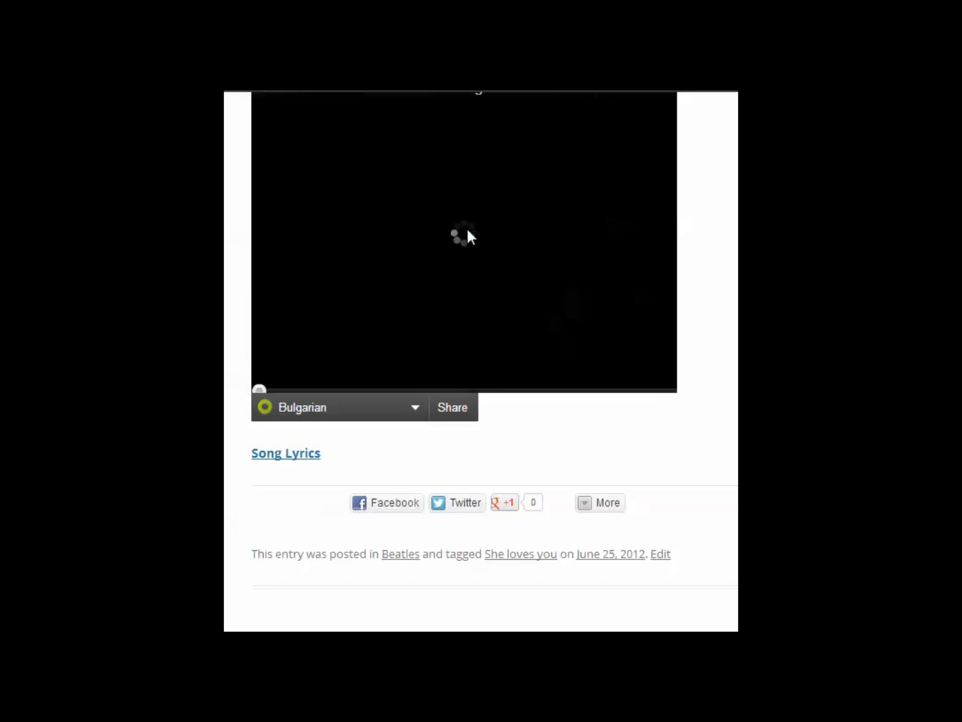
scroll(481, 361, "up", 1)
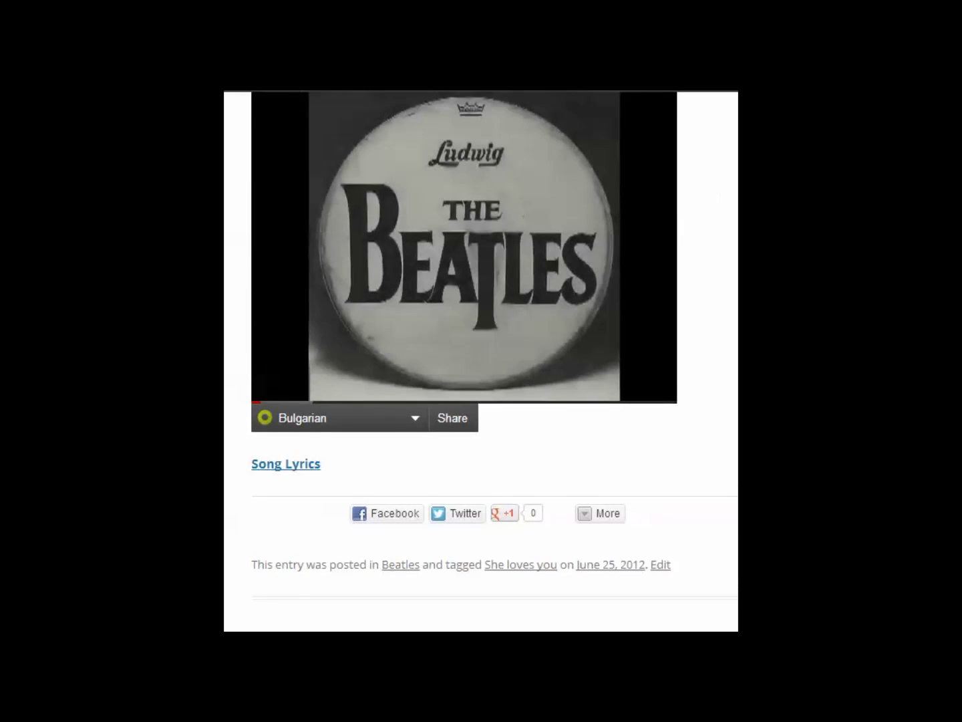
scroll(481, 361, "up", 2)
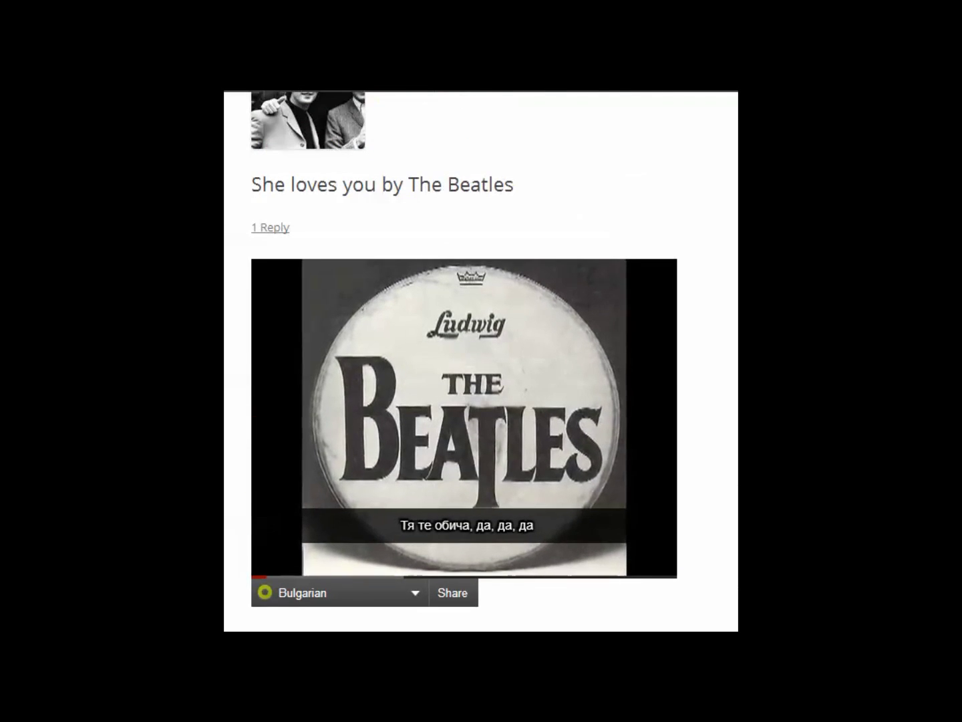